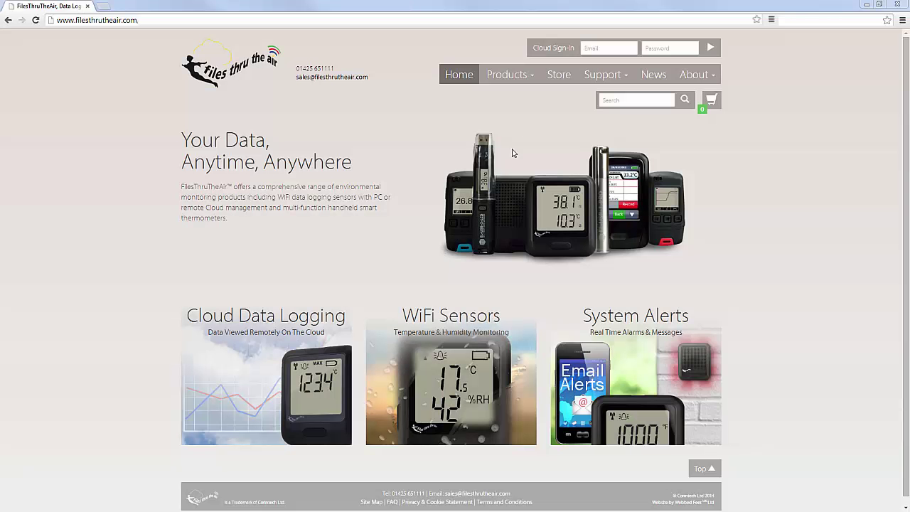
# Browse the store's WiFi Sensors range to the WiFi-TH Temperature & Humidity Sensor details page.
pyautogui.click(562, 78)
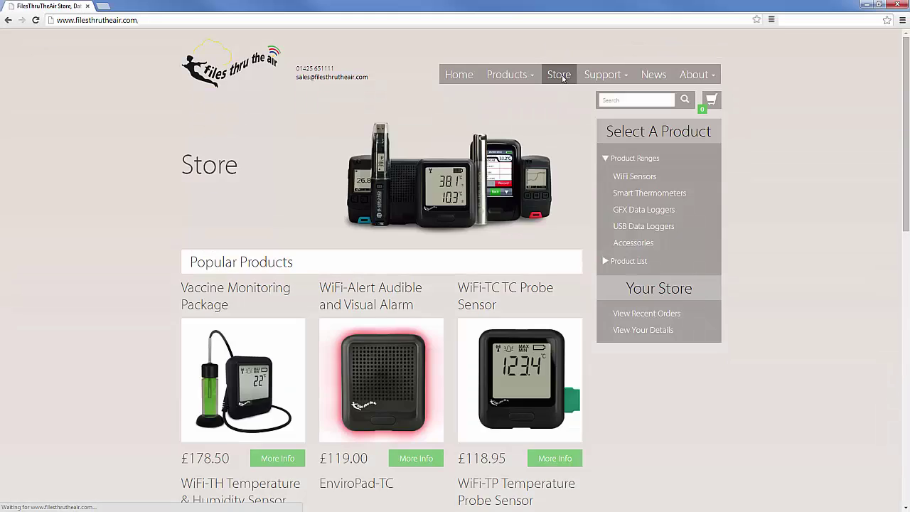
pyautogui.scroll(-2, 555, 220)
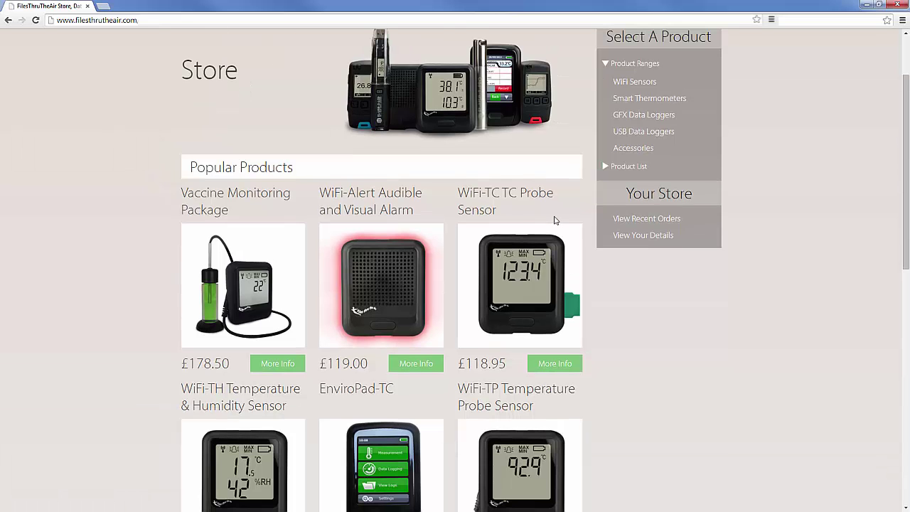
pyautogui.scroll(2, 555, 220)
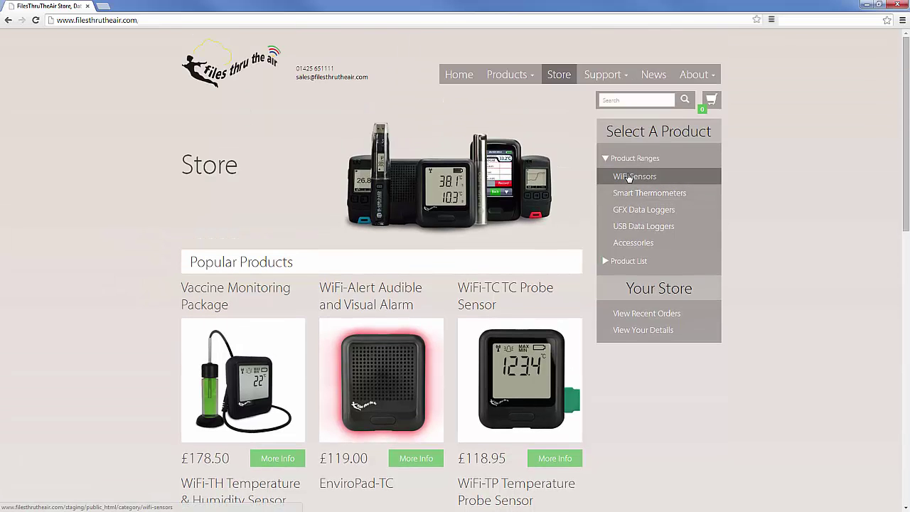
pyautogui.click(629, 178)
pyautogui.scroll(-2, 511, 234)
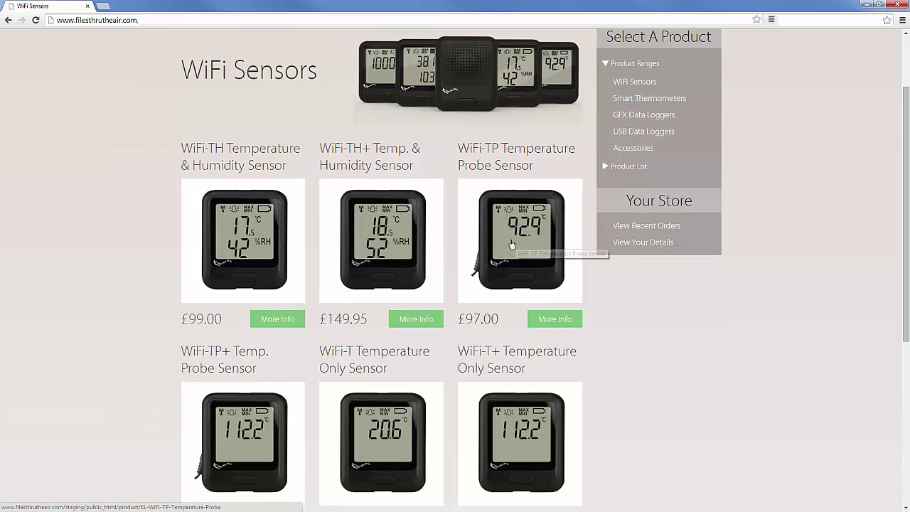
pyautogui.click(303, 326)
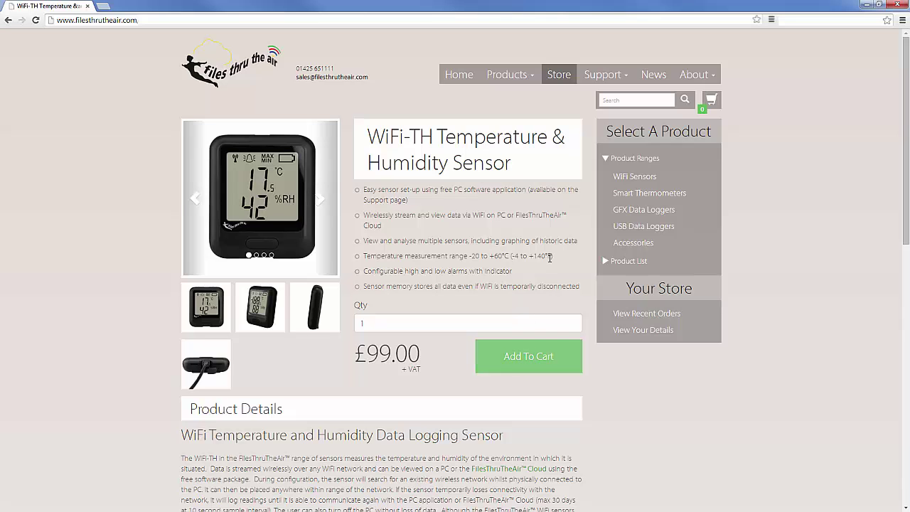
pyautogui.moveTo(605, 76)
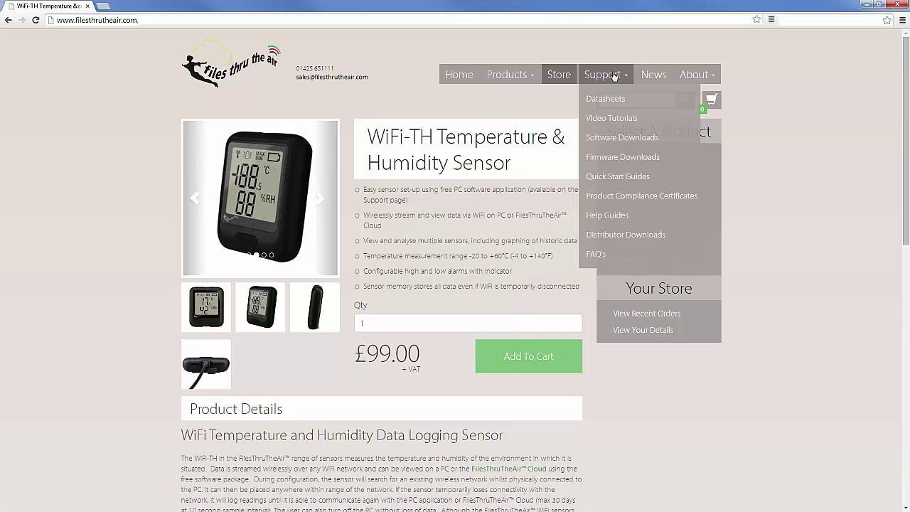
# Download WiFi Sensor Software v1.29.86 from Software Downloads and run the installer.
pyautogui.click(613, 144)
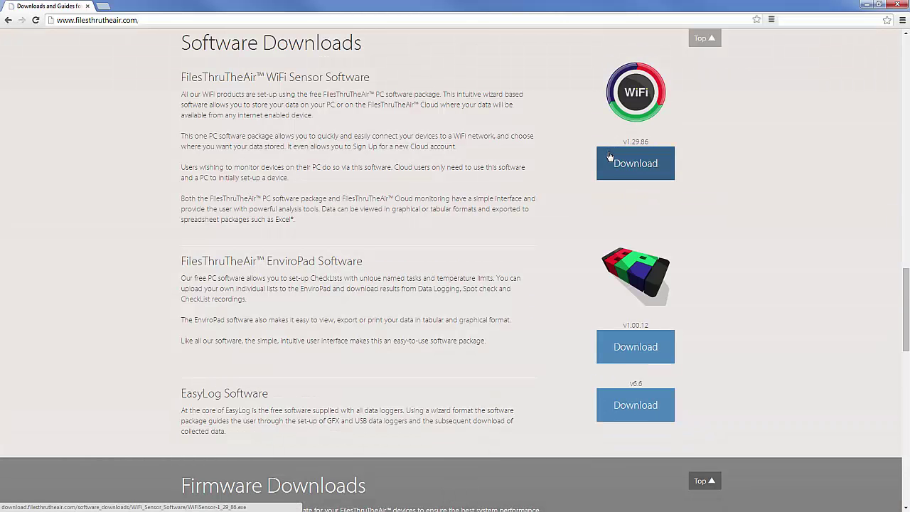
pyautogui.click(632, 166)
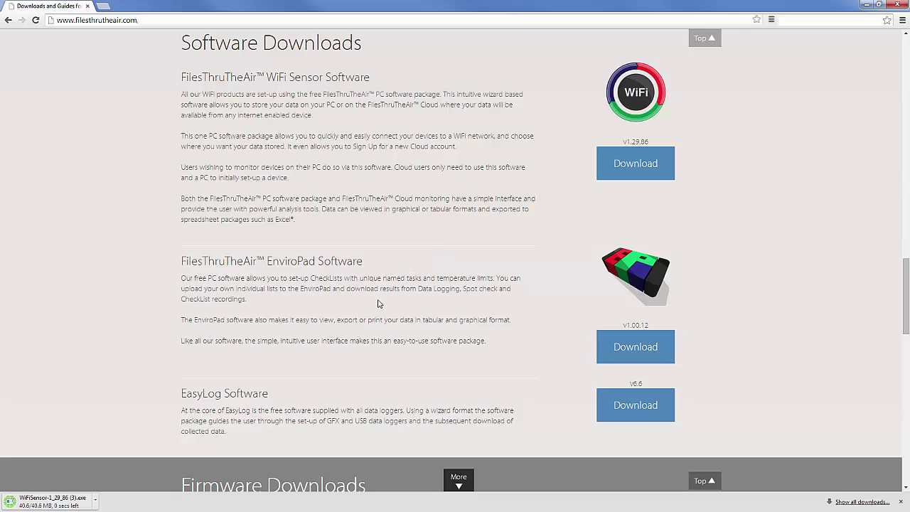
pyautogui.click(67, 502)
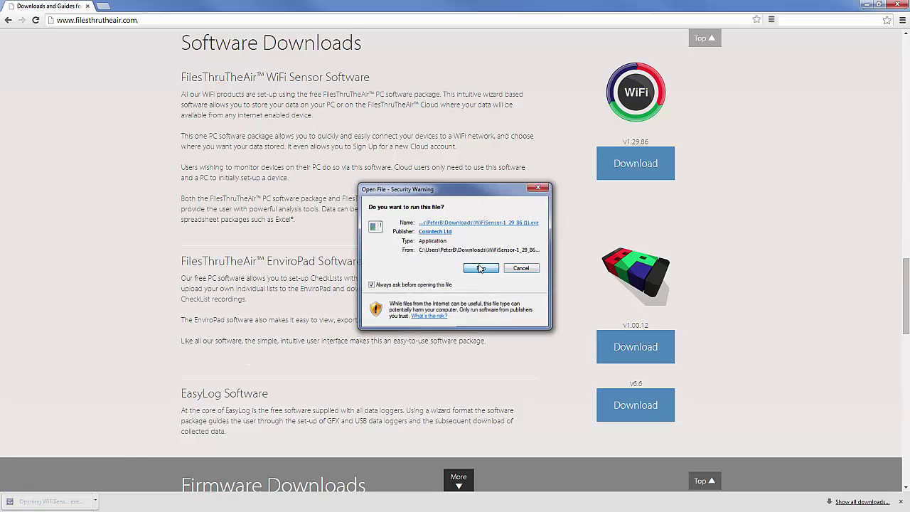
pyautogui.click(490, 269)
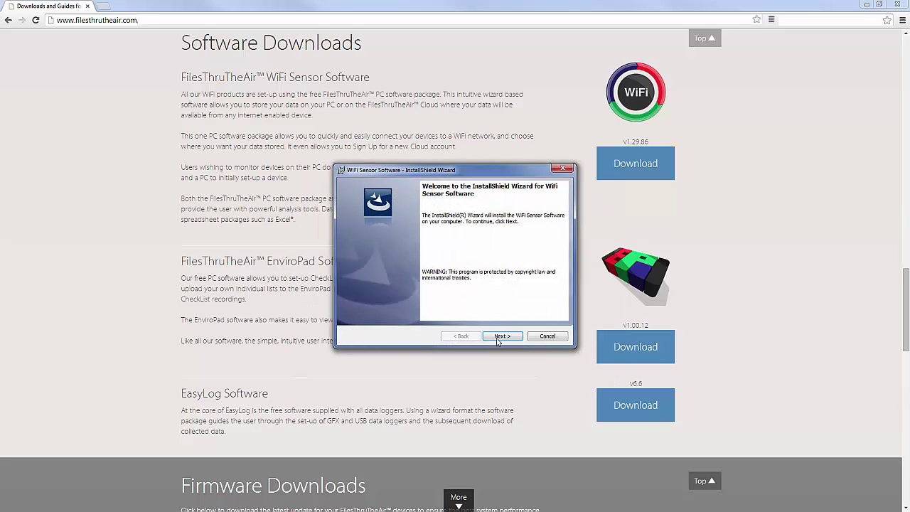
# Advance past the InstallShield wizard's welcome page to install WiFi Sensor Software.
pyautogui.click(501, 337)
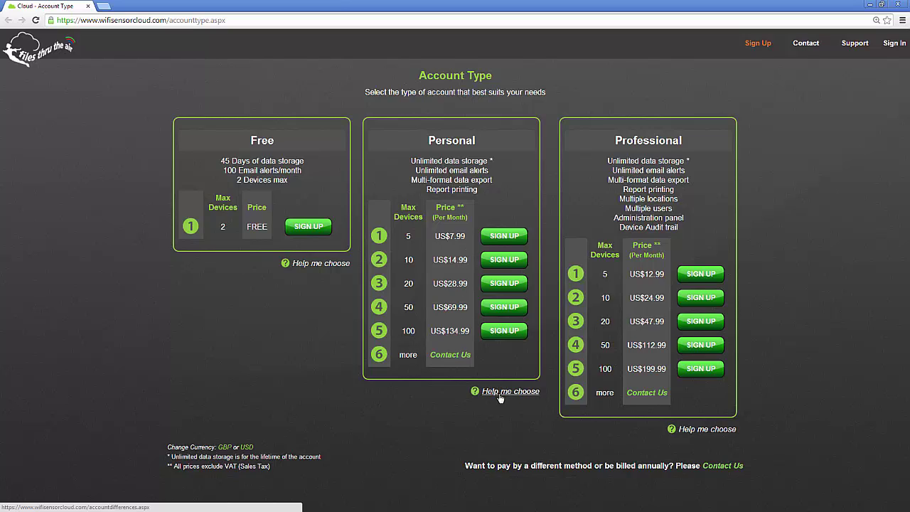
# Choose the Free plan and enter the account e-mail address and its confirmation.
pyautogui.click(314, 227)
pyautogui.click(321, 191)
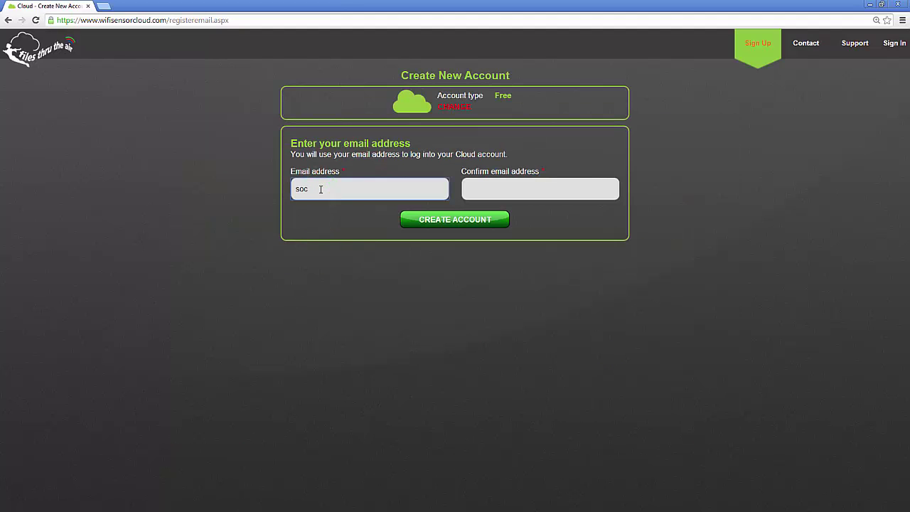
pyautogui.press('Tab')
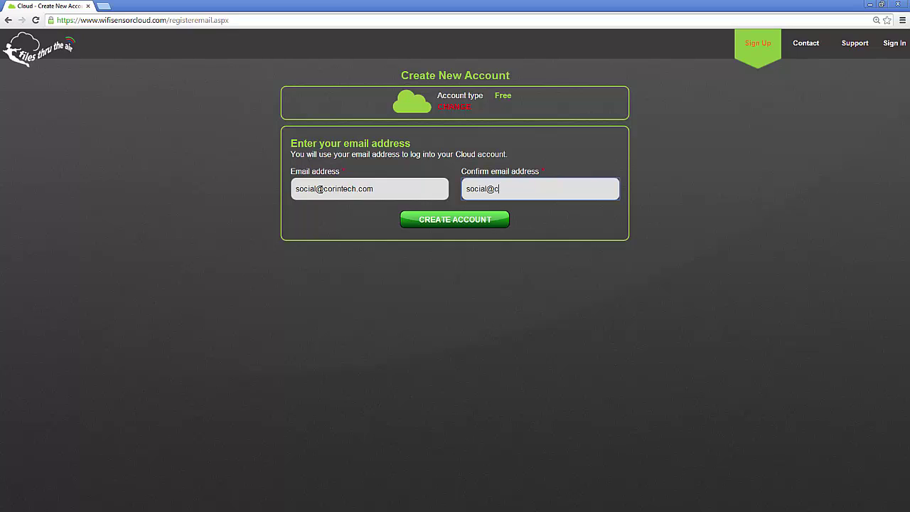
# Register the account with the (GMT) Dublin, Edinburgh, Lisbon, London time zone and accepted Terms of Service.
pyautogui.click(462, 226)
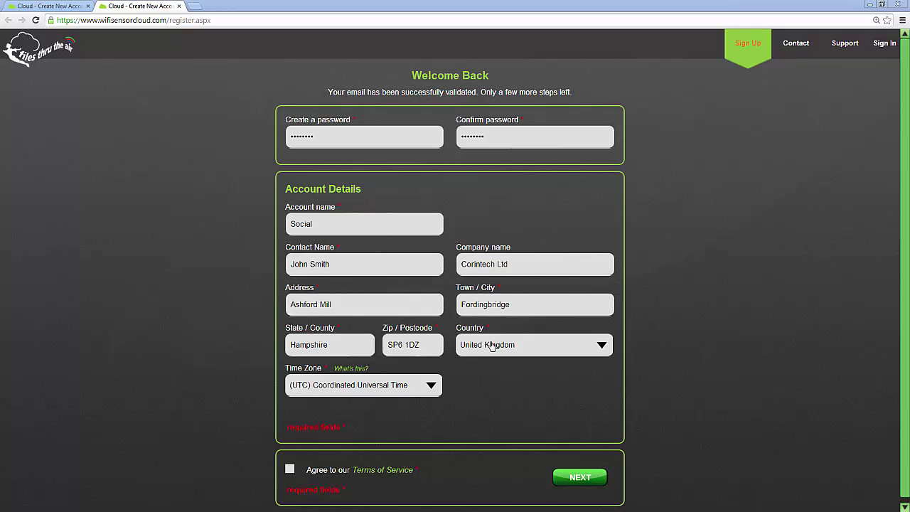
pyautogui.click(424, 386)
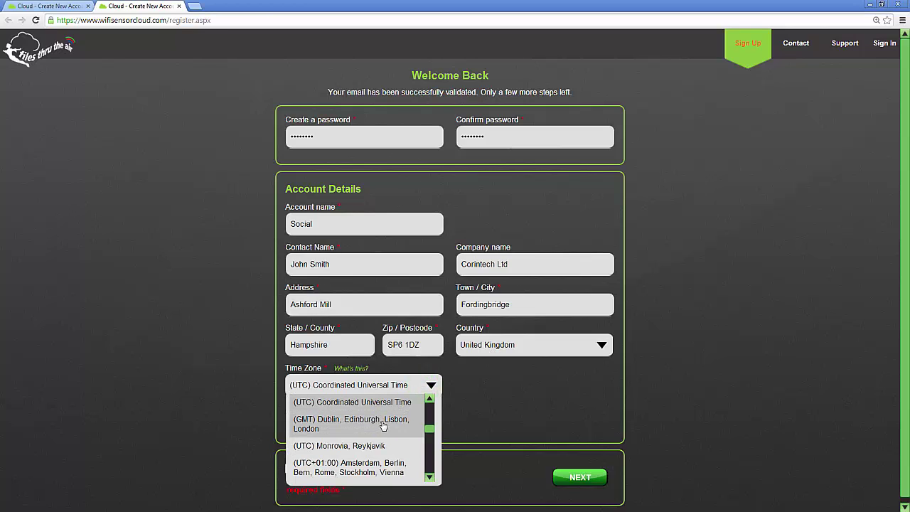
pyautogui.click(378, 426)
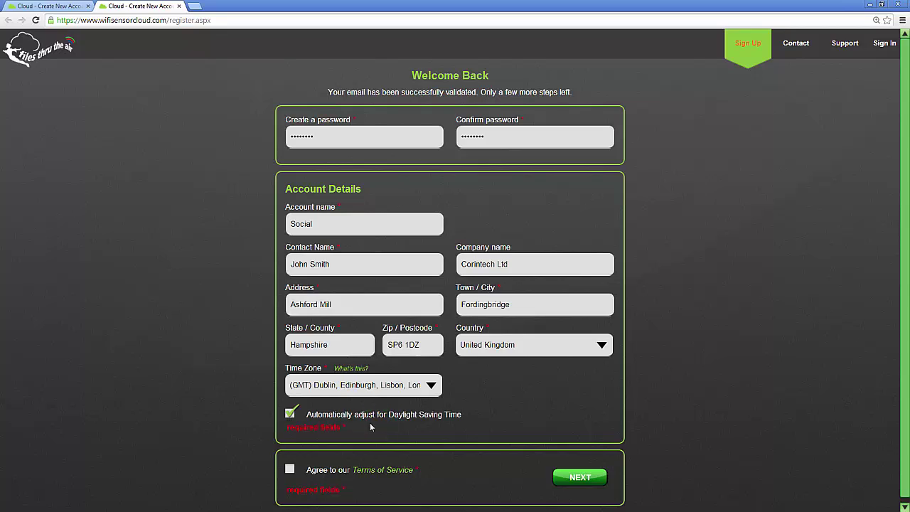
pyautogui.click(290, 470)
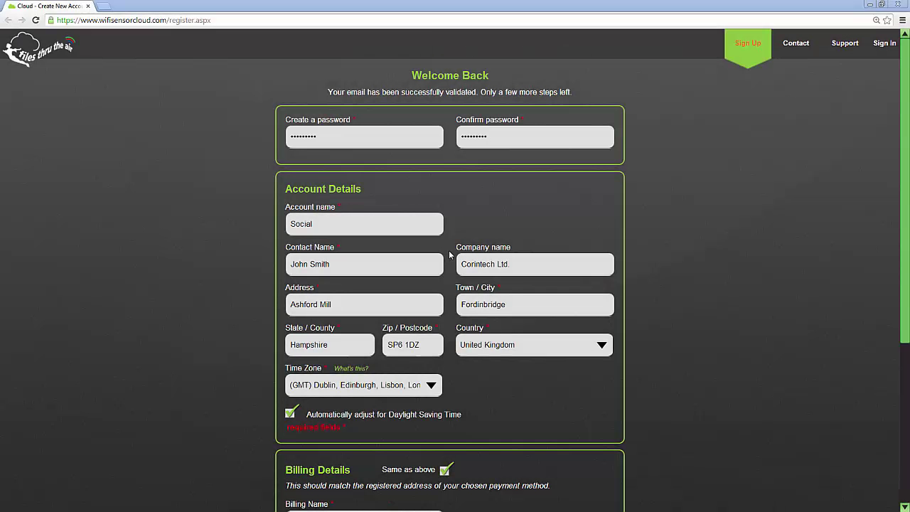
pyautogui.scroll(-3, 449, 255)
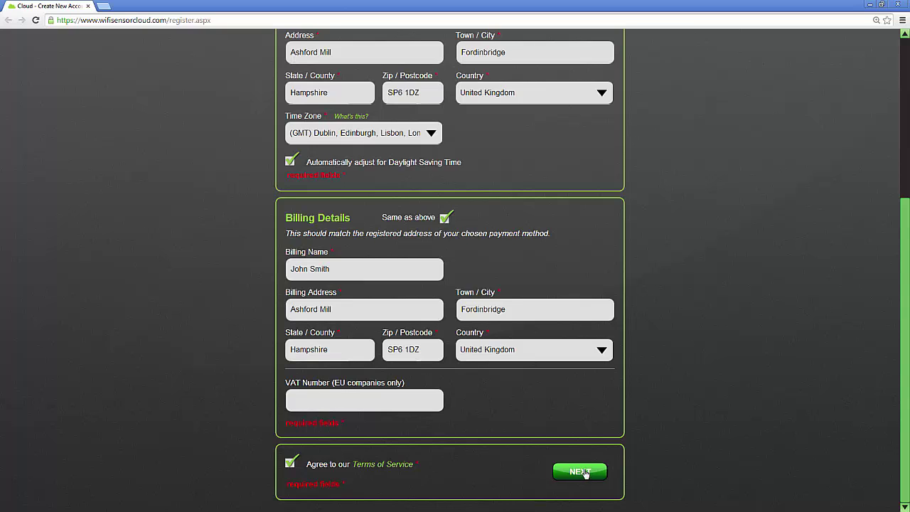
pyautogui.click(583, 472)
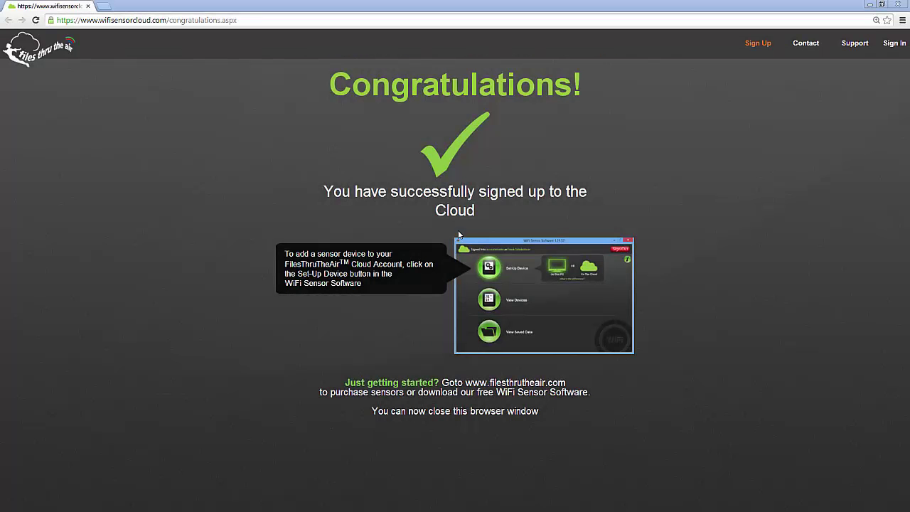
# Minimize the browser to bring up the WiFi Sensor Software main window.
pyautogui.click(868, 5)
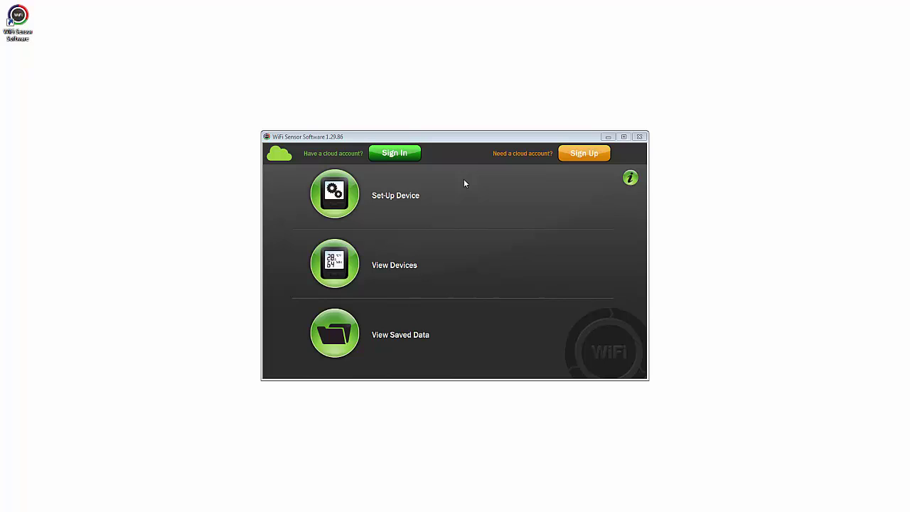
# Open the cloud Sign In form and start entering the account e-mail address.
pyautogui.click(396, 155)
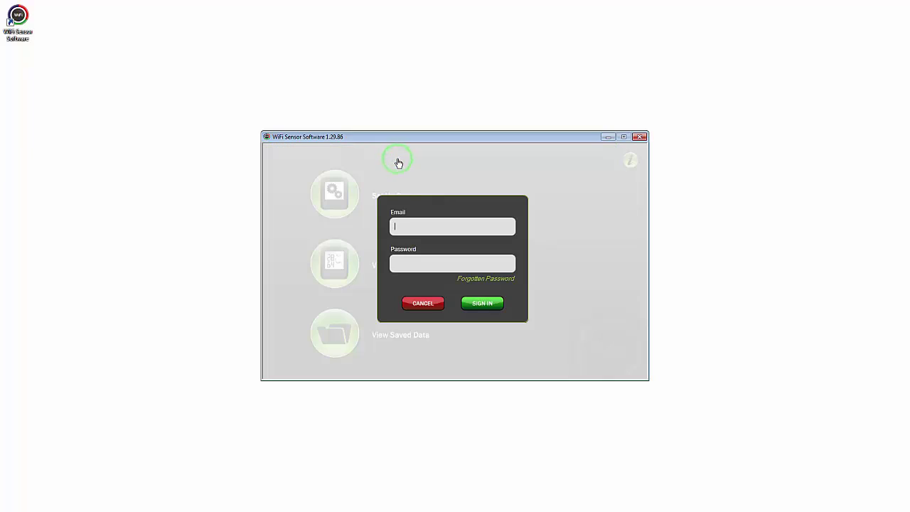
pyautogui.click(404, 227)
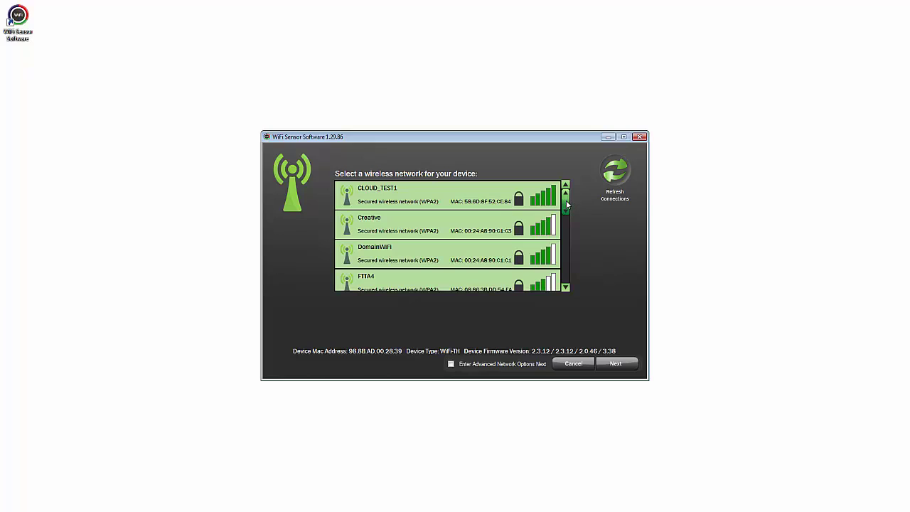
# Select the Marconi3 network, enter its password and connect the sensor to it.
pyautogui.moveTo(566, 200); pyautogui.dragTo(566, 226)
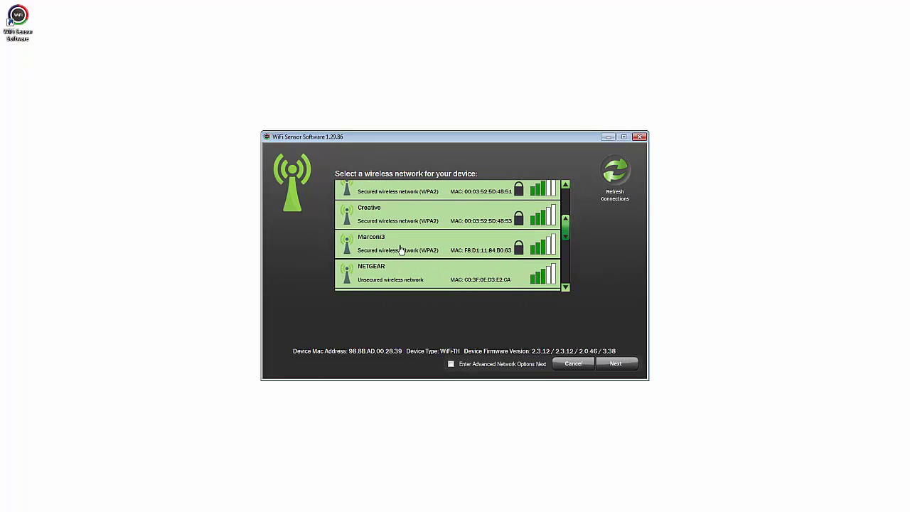
pyautogui.click(400, 250)
pyautogui.click(388, 303)
pyautogui.write('•••••••••••')
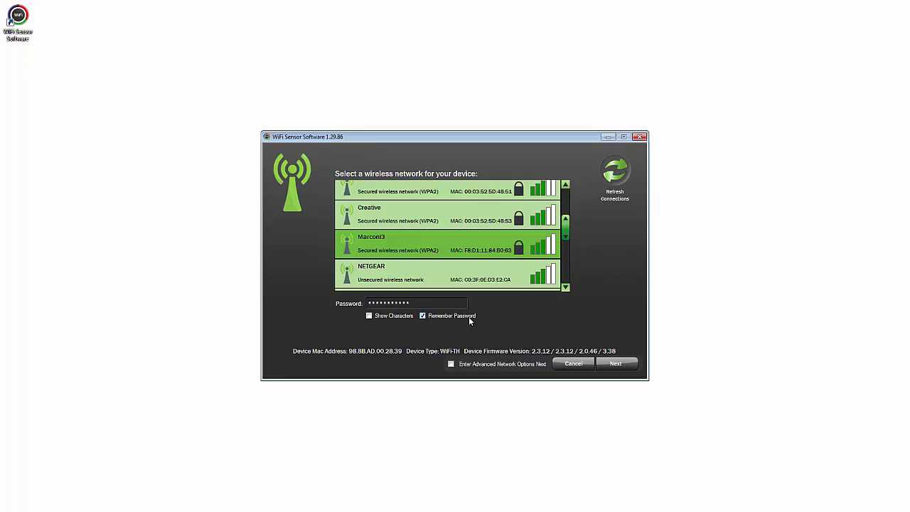
pyautogui.click(617, 366)
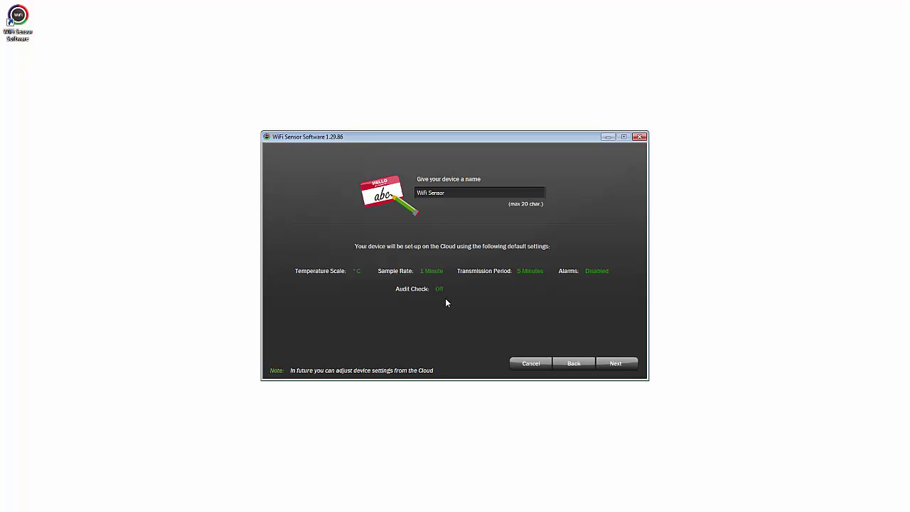
# Keep the default name WiFi Sensor and save the device to the cloud.
pyautogui.click(615, 363)
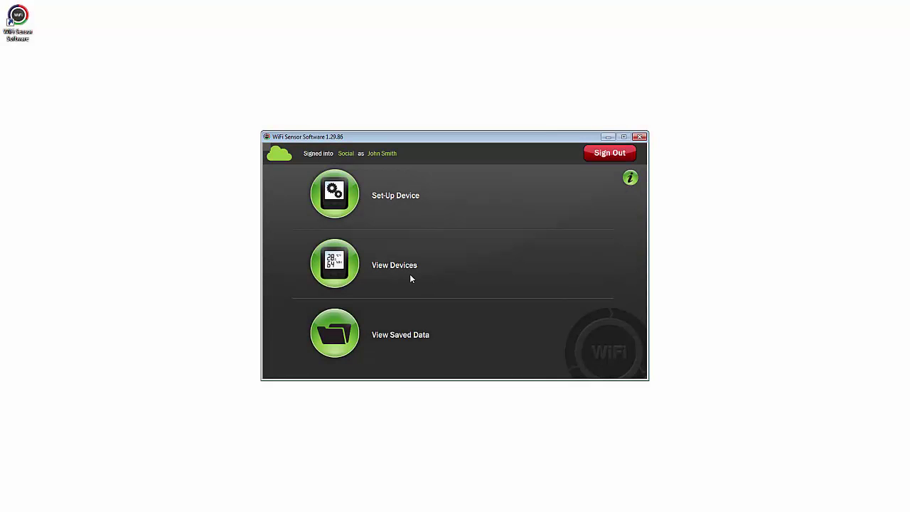
# Open View Devices to list WiFi Sensor reading 24.9°C and 46%RH on the cloud.
pyautogui.click(334, 261)
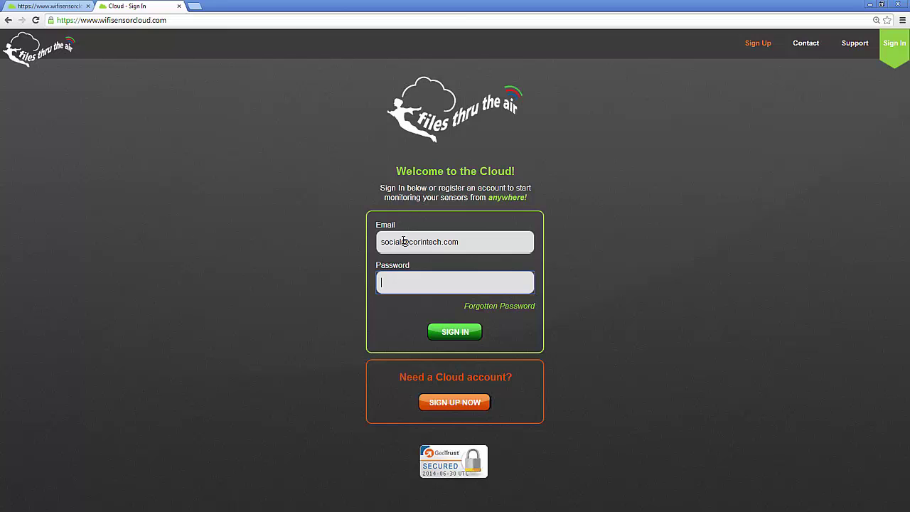
# Sign in to FilesThruTheAir Cloud with the account password to reach the Welcome home page.
pyautogui.write('••••')
pyautogui.write('•••••')
pyautogui.press('Return')
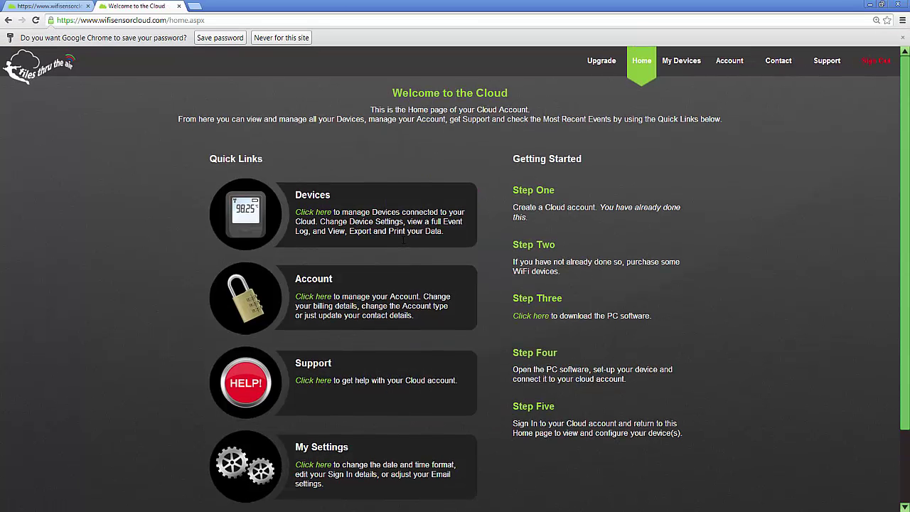